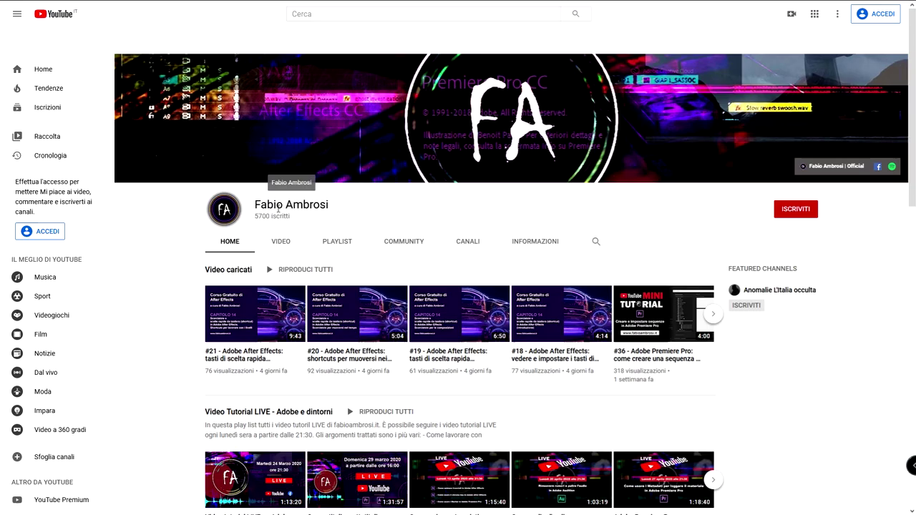
Step: Autoscroll the YouTube channel page down to the Corso gratuito di After Effects playlist
middle_click(783, 345)
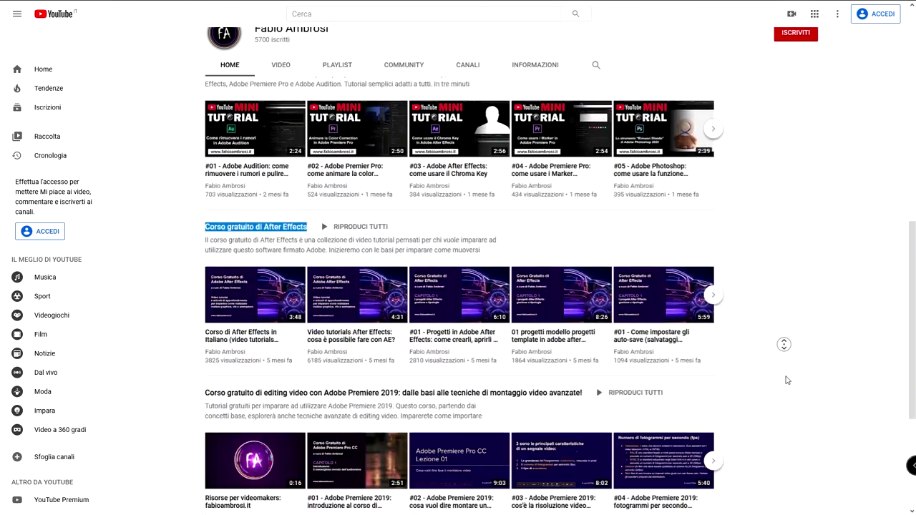
left_click(780, 293)
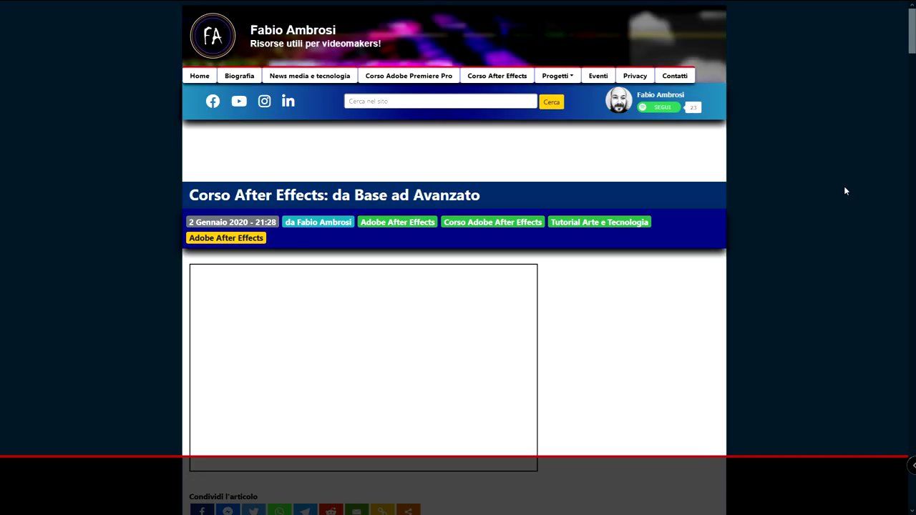
Step: Scroll down to the 'Corso Adobe After Effects: modulo Base' lesson list, then back to the top
scroll(843, 185, "down", 5)
scroll(843, 185, "down", 6)
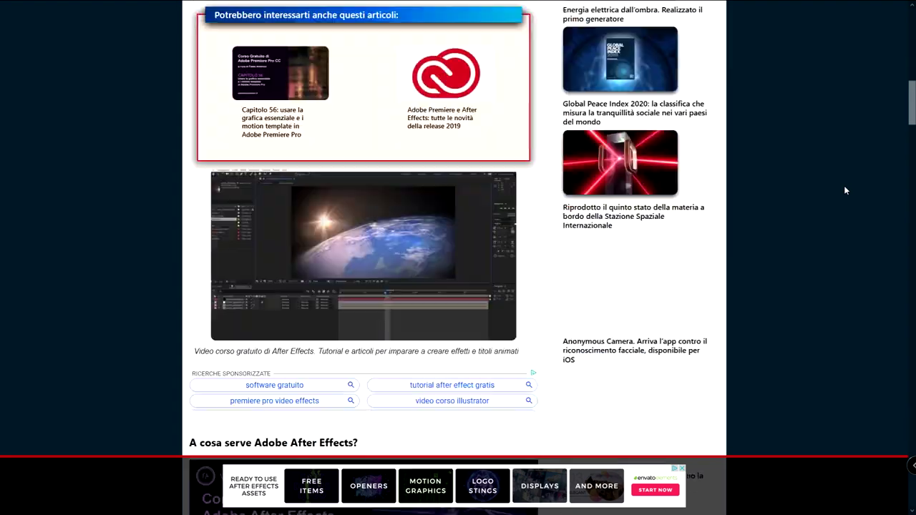
scroll(843, 186, "down", 6)
scroll(843, 185, "down", 6)
scroll(844, 185, "down", 6)
scroll(844, 185, "down", 6)
scroll(843, 185, "down", 2)
scroll(631, 221, "up", 2)
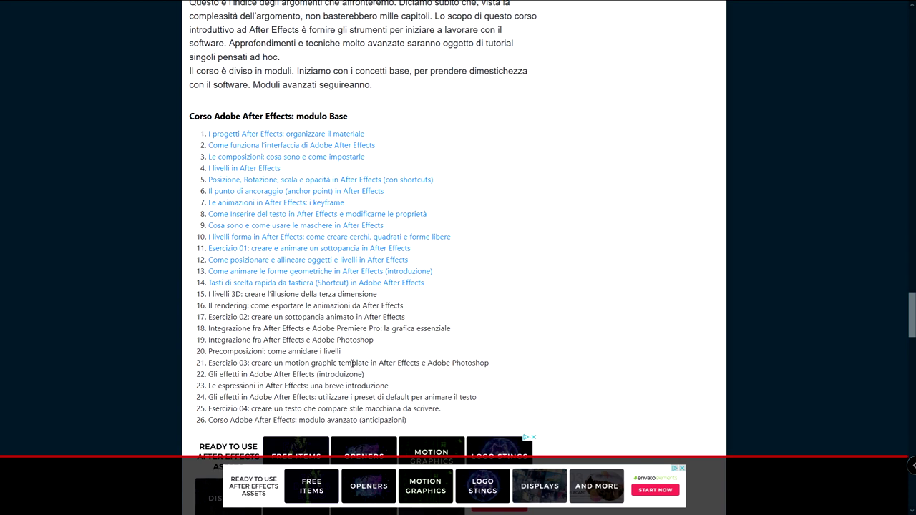
scroll(444, 153, "up", 3)
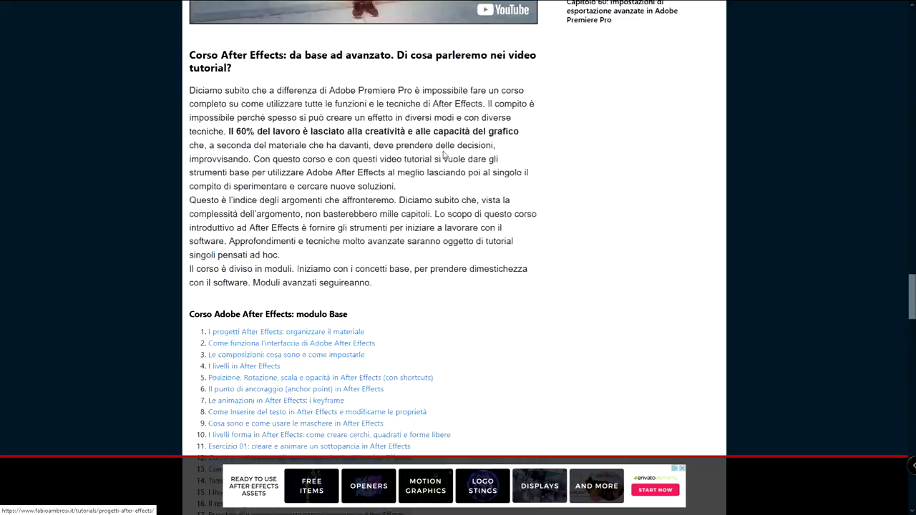
scroll(445, 153, "up", 5)
scroll(436, 156, "up", 5)
scroll(429, 157, "up", 5)
scroll(421, 160, "up", 5)
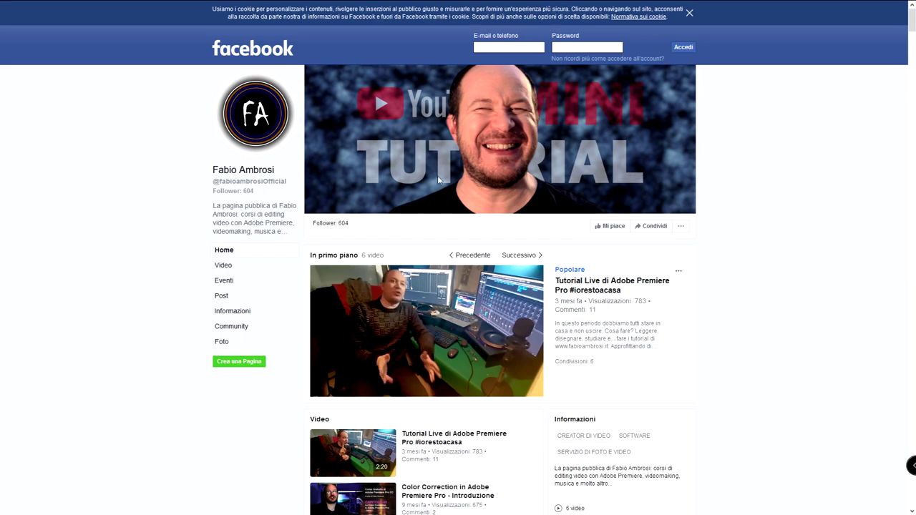
Step: Autoscroll the creator's Facebook page down into its posts feed
middle_click(748, 144)
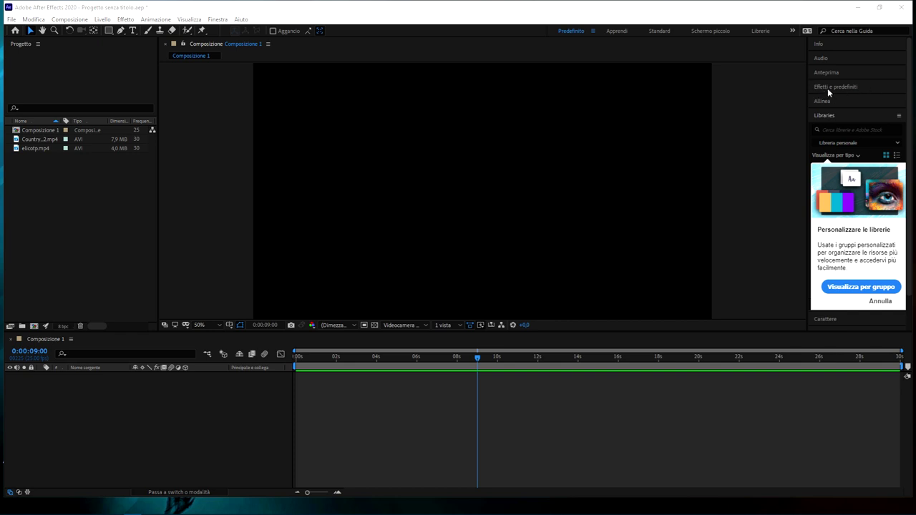
Step: Expand Effetti e predefiniti and browse the Correzione colore effects
left_click(871, 87)
scroll(877, 152, "down", 3)
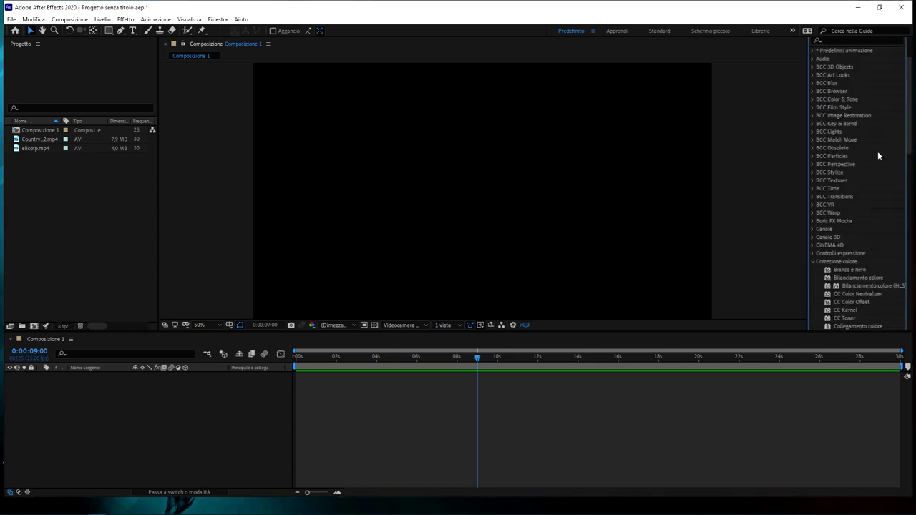
scroll(877, 152, "down", 5)
left_click(811, 115)
scroll(843, 167, "up", 3)
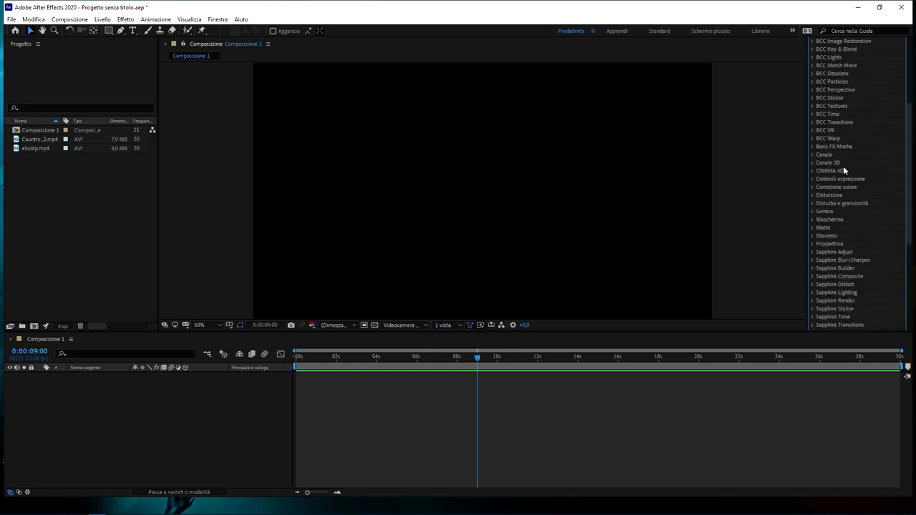
scroll(839, 179, "down", 3)
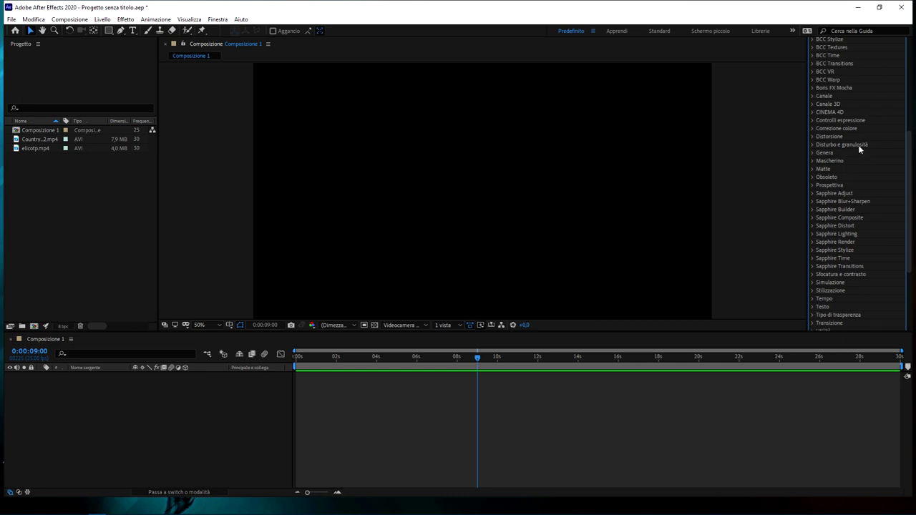
left_click(811, 128)
scroll(836, 148, "down", 3)
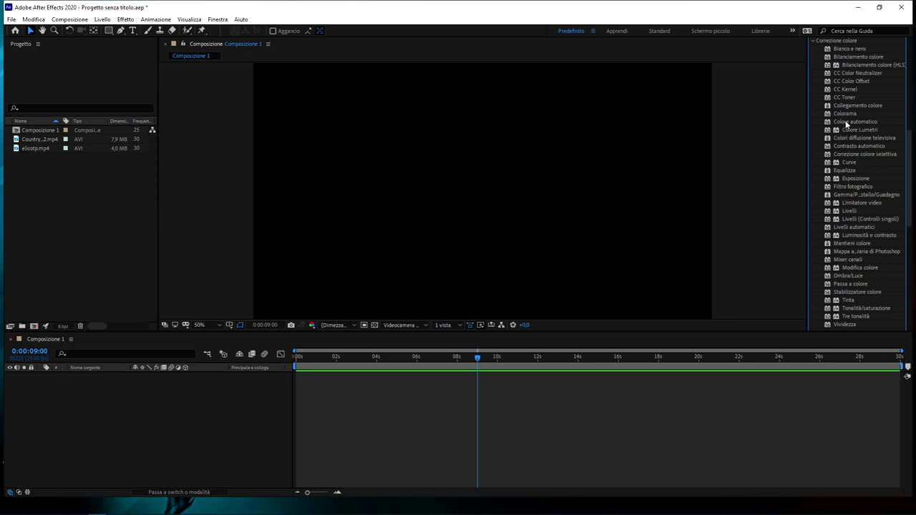
scroll(842, 121, "up", 2)
left_click(812, 99)
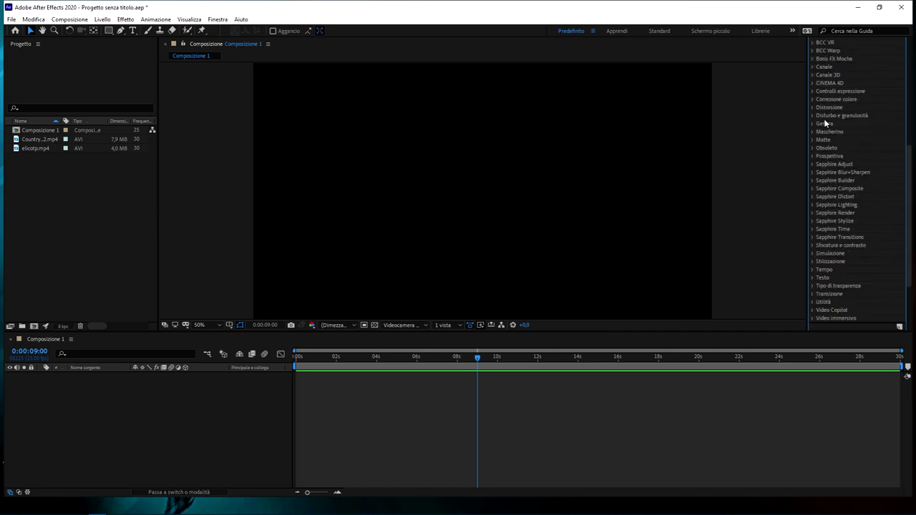
Step: Browse the Distorsione effects, then fold the Effetti e predefiniti panel away
left_click(811, 107)
scroll(883, 172, "down", 3)
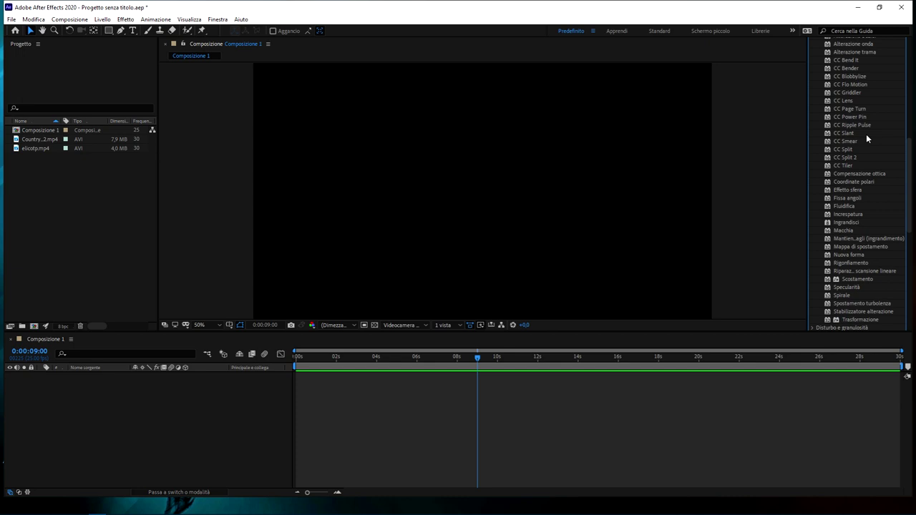
scroll(837, 114, "down", 1)
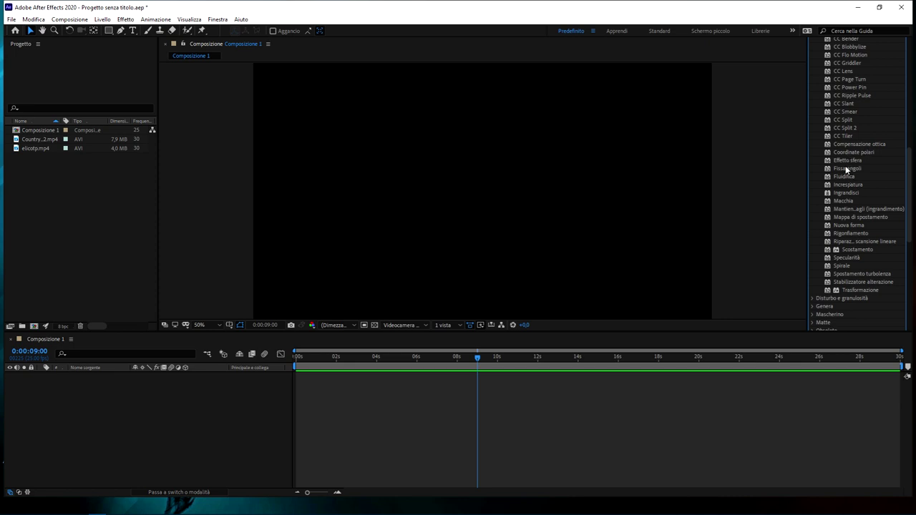
scroll(844, 165, "up", 1)
scroll(837, 150, "up", 2)
scroll(822, 131, "up", 1)
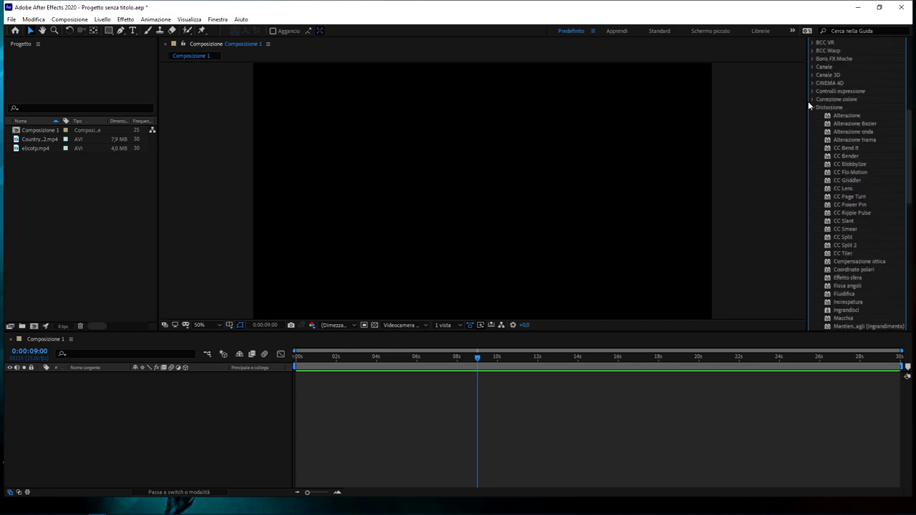
scroll(815, 106, "up", 3)
scroll(833, 97, "up", 3)
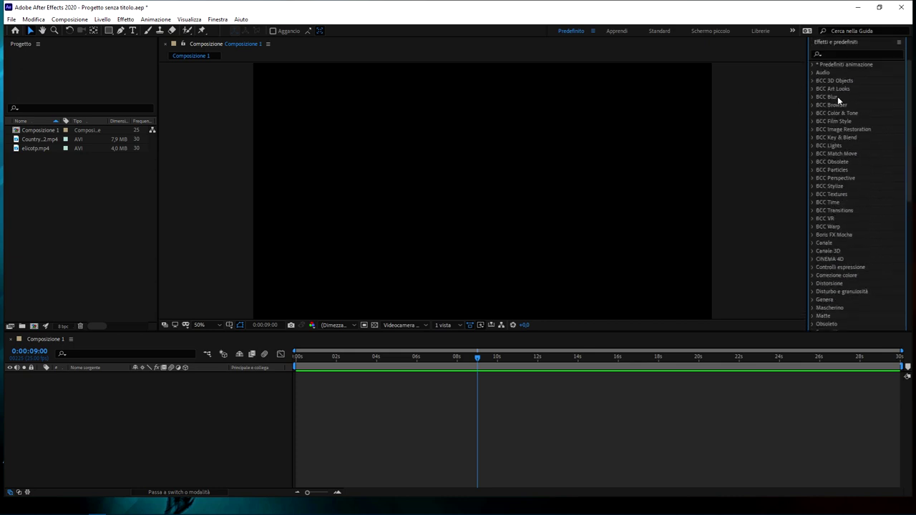
scroll(841, 95, "up", 3)
left_click(843, 88)
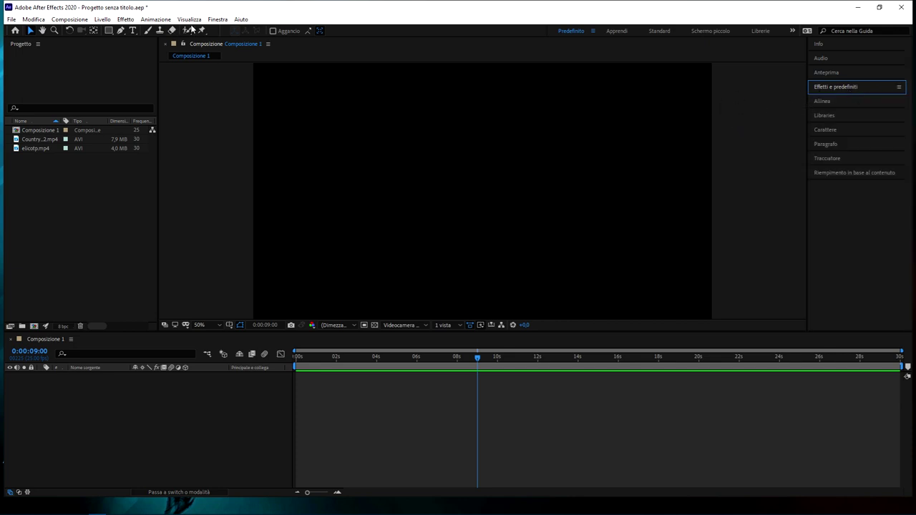
Step: Close the Effetti e predefiniti panel from its panel options menu
left_click(218, 19)
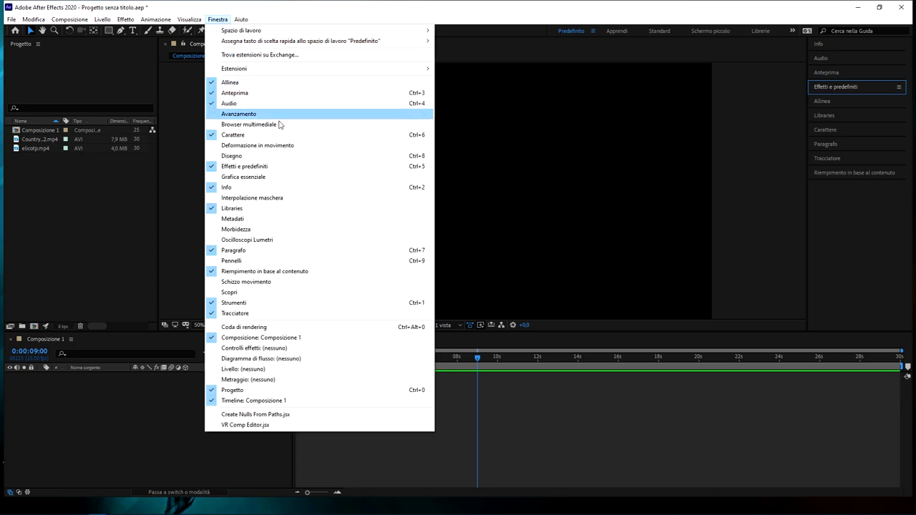
left_click(881, 87)
left_click(899, 87)
left_click(879, 90)
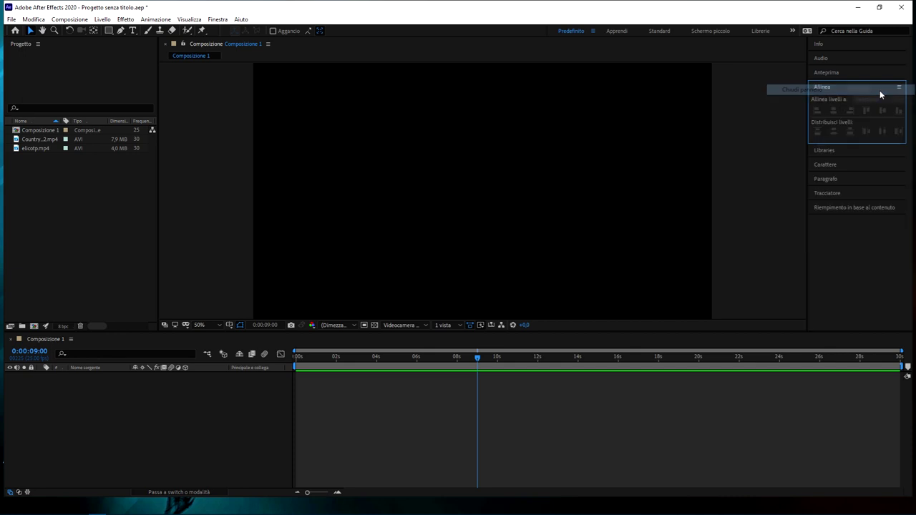
Step: Collapse the Allinea panel and reopen Effetti e predefiniti from the Finestra menu
left_click(832, 87)
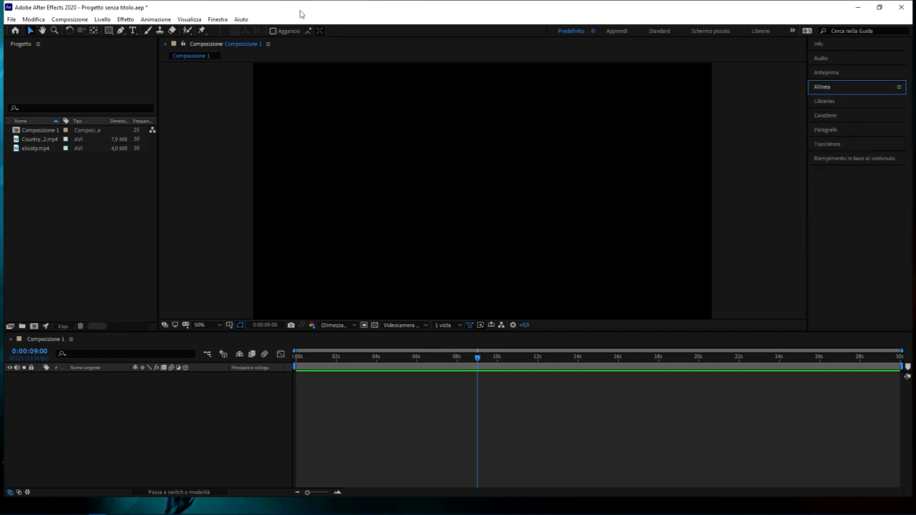
left_click(217, 20)
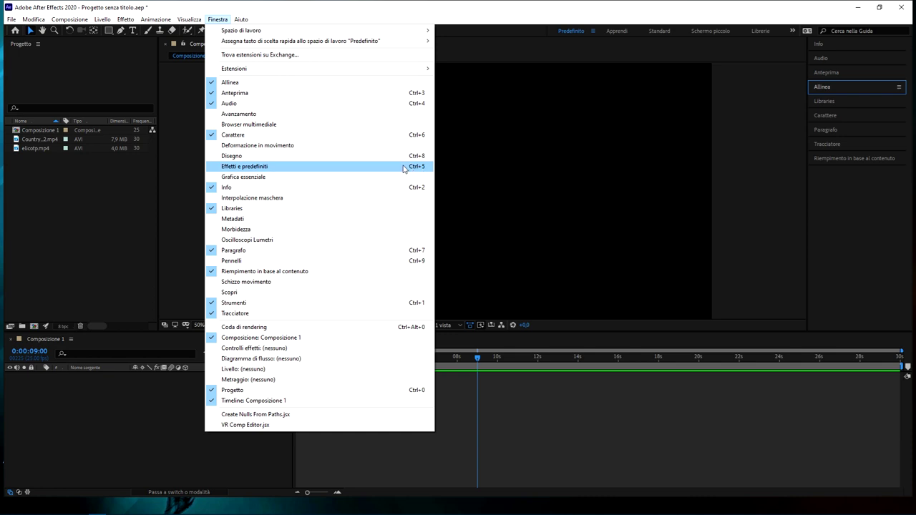
left_click(404, 168)
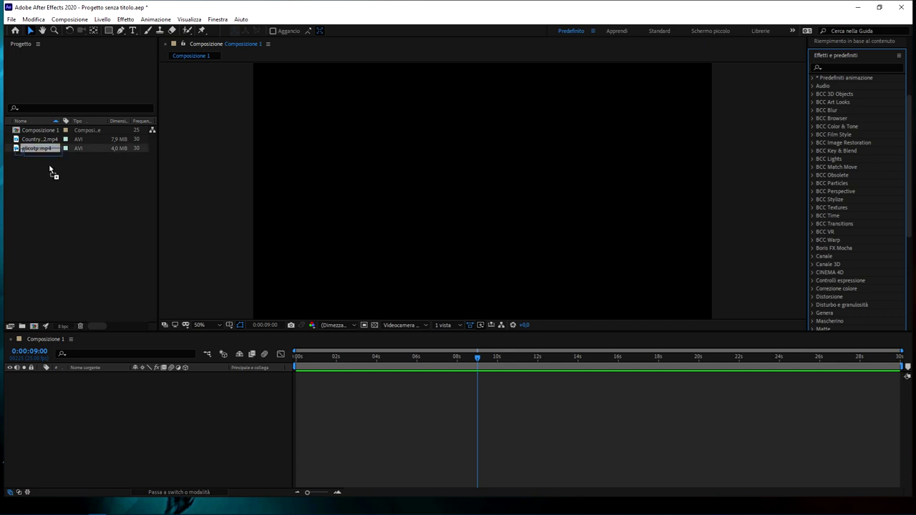
Step: Add elicotp.mp4 to Composizione 1 and scale it to 152% to fill the frame
left_click_drag(37, 148, 172, 477)
left_click_drag(327, 358, 318, 366)
key("s")
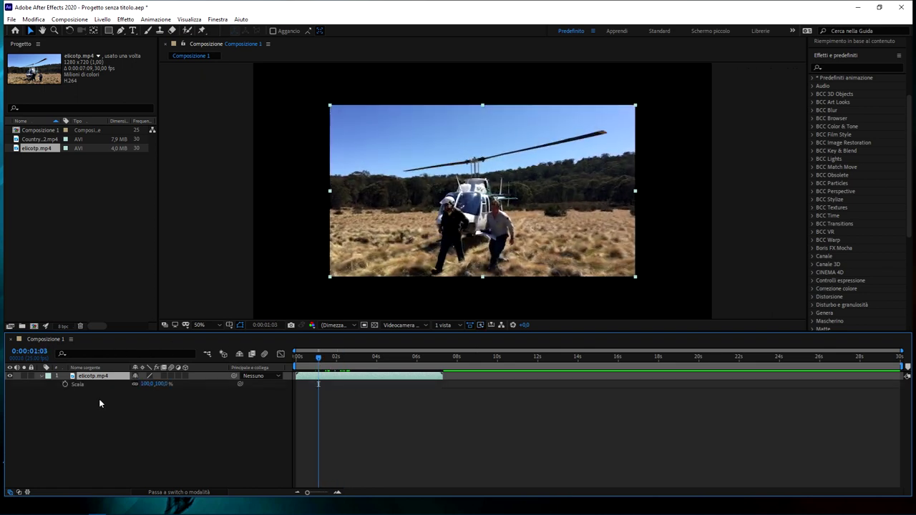
left_click_drag(145, 384, 176, 397)
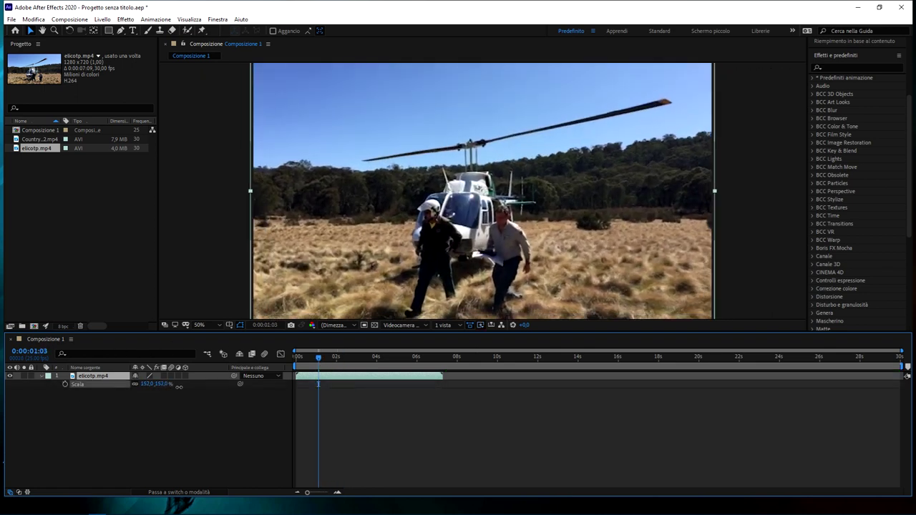
left_click(177, 400)
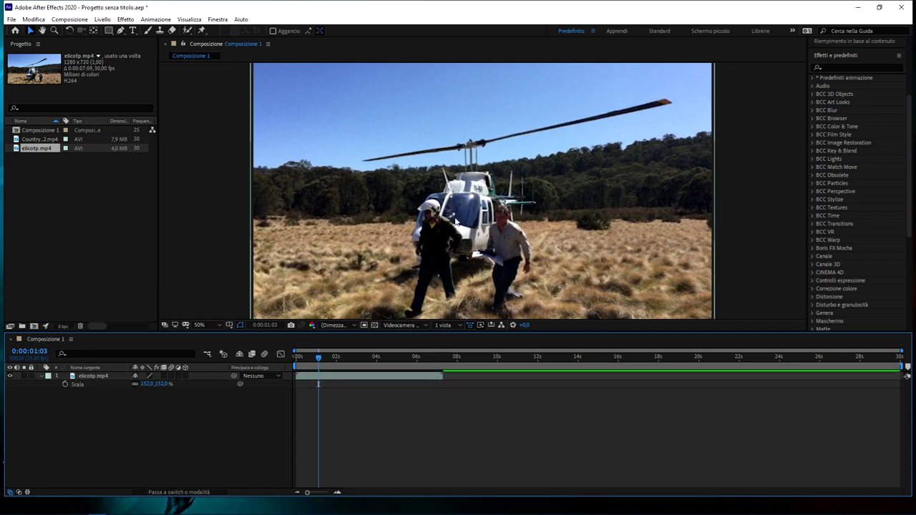
scroll(842, 213, "up", 3)
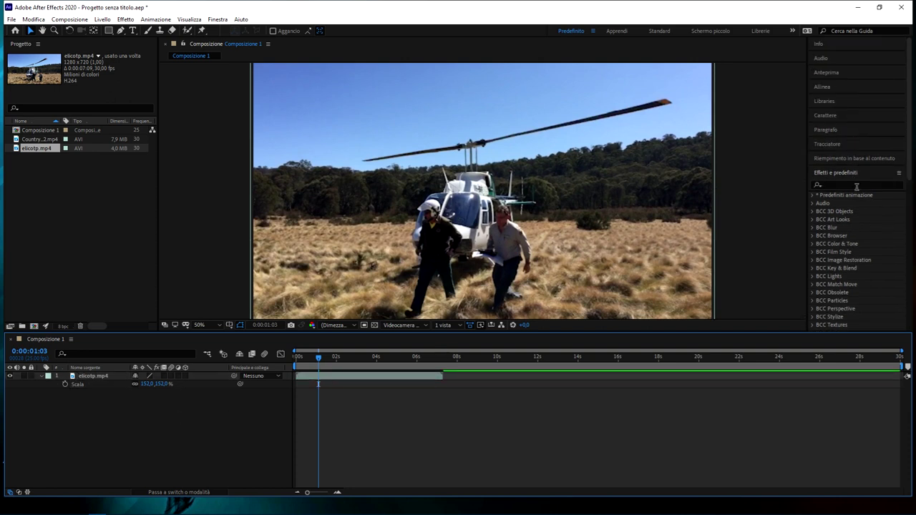
Step: Apply the Curve effect from Correzione colore to the elicotp.mp4 layer
scroll(843, 211, "down", 5)
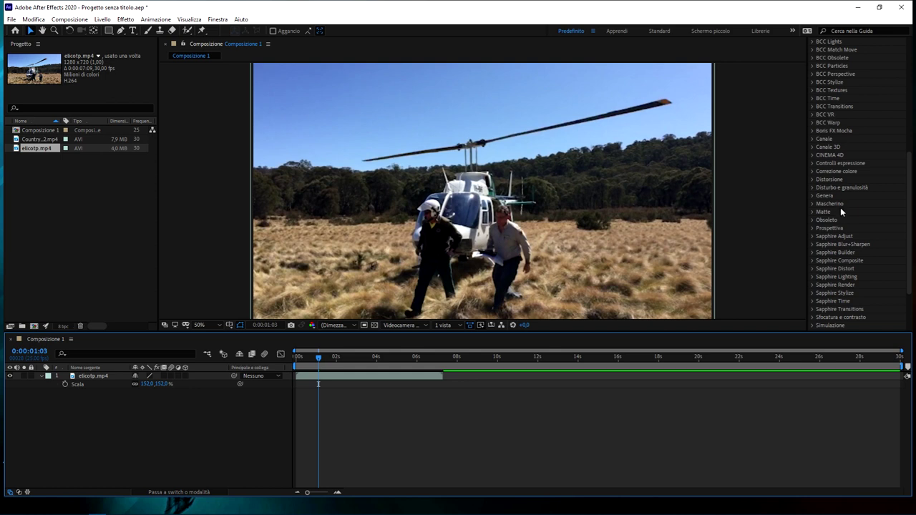
left_click(811, 170)
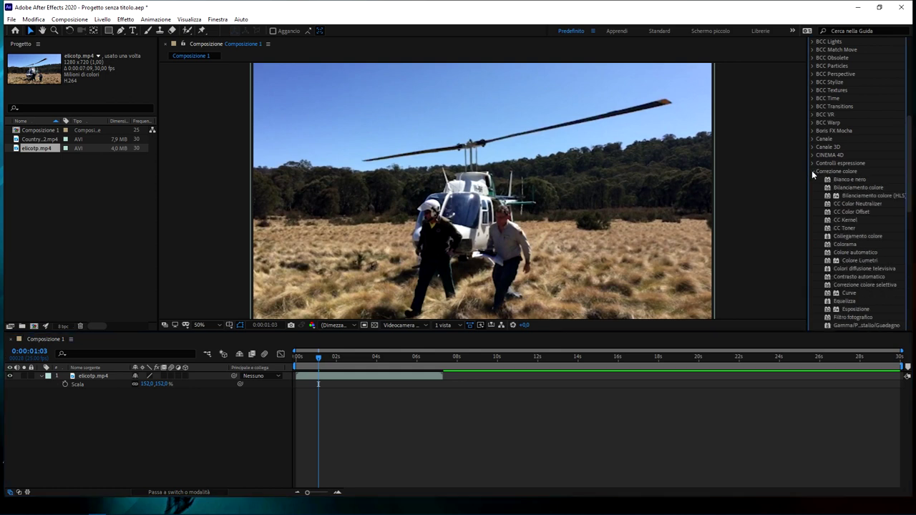
scroll(861, 203, "down", 3)
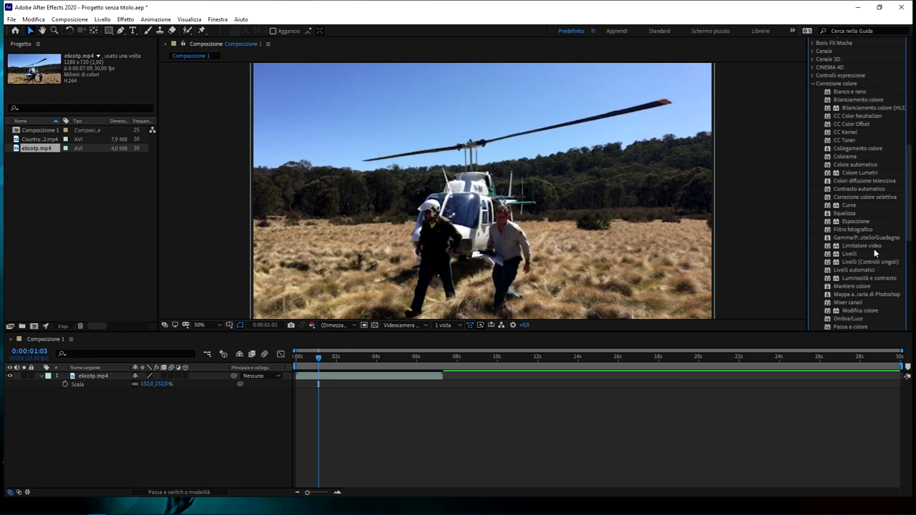
left_click(853, 208)
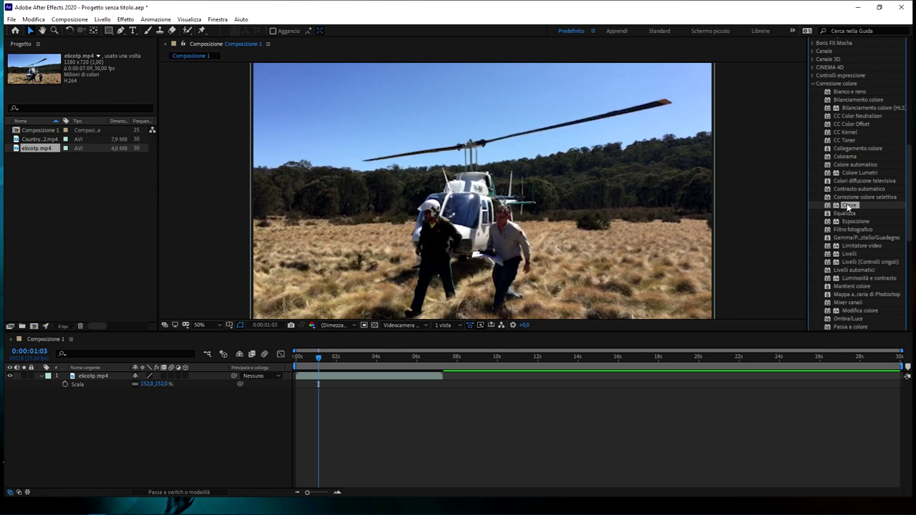
mouse_move(849, 207)
left_mouse_down()
mouse_move(343, 344)
mouse_move(357, 377)
left_mouse_up()
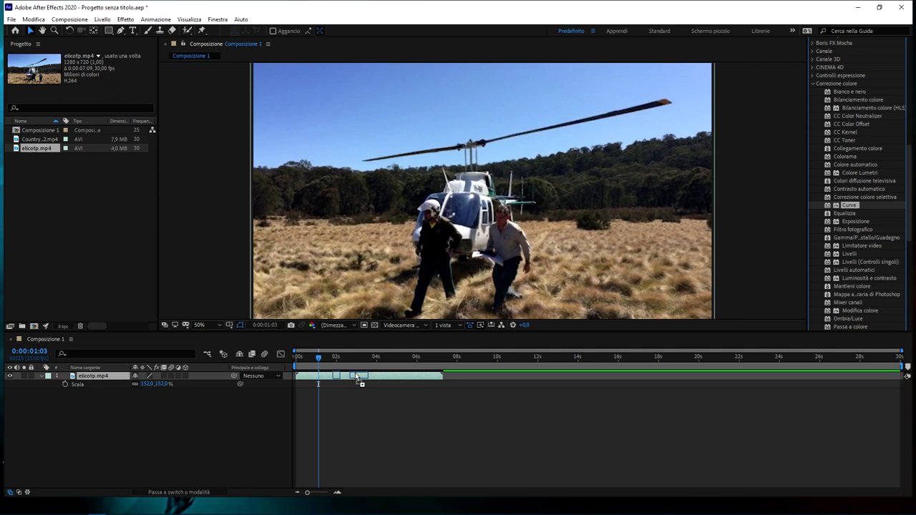
left_click_drag(356, 376, 356, 376)
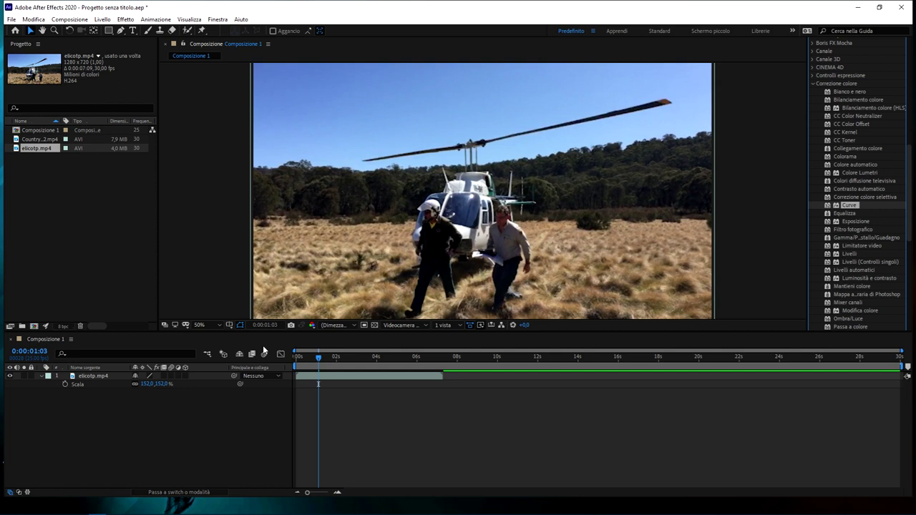
left_click(91, 379)
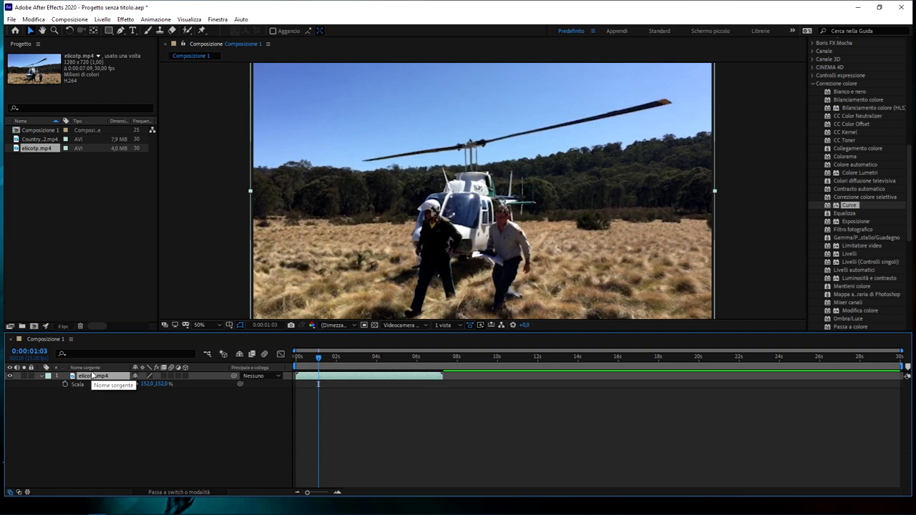
mouse_move(827, 206)
left_mouse_down()
mouse_move(475, 164)
mouse_move(423, 193)
mouse_move(828, 207)
left_mouse_up()
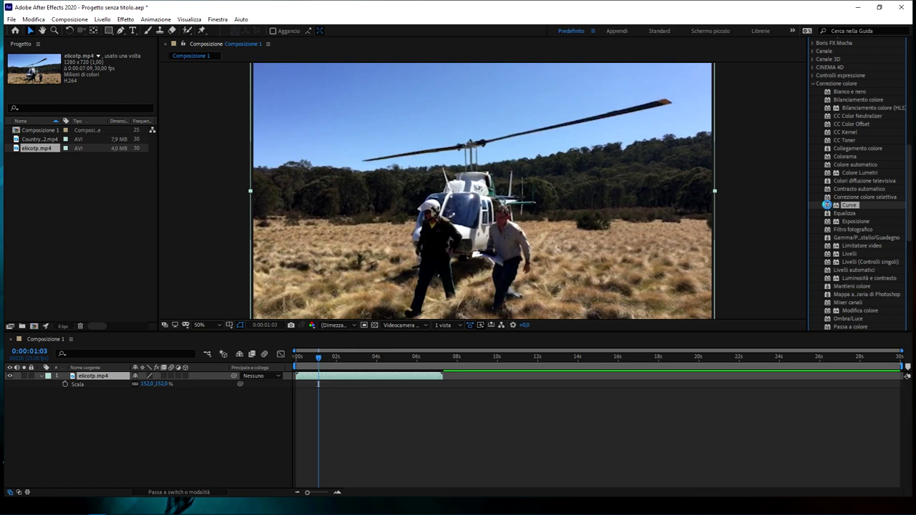
double_click(828, 207)
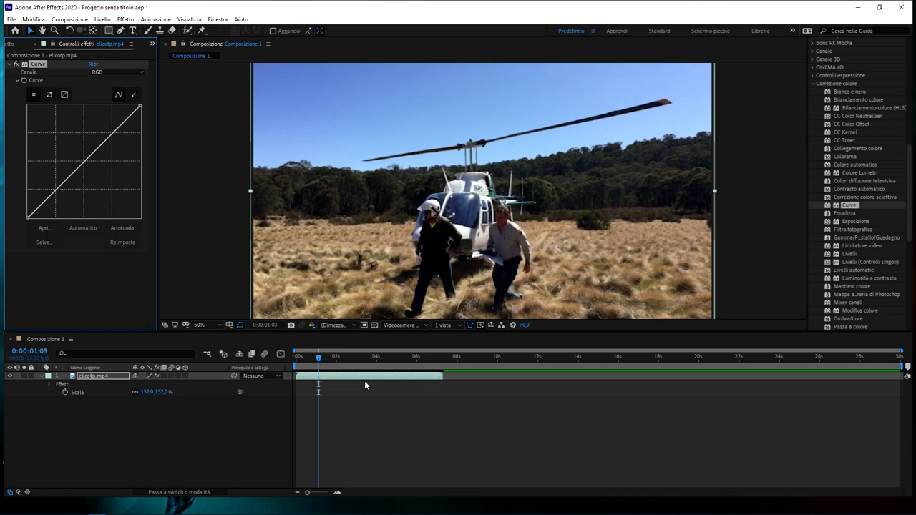
Step: Widen the Effect Controls panel and bend the curve down to darken the footage
left_click_drag(157, 153, 236, 152)
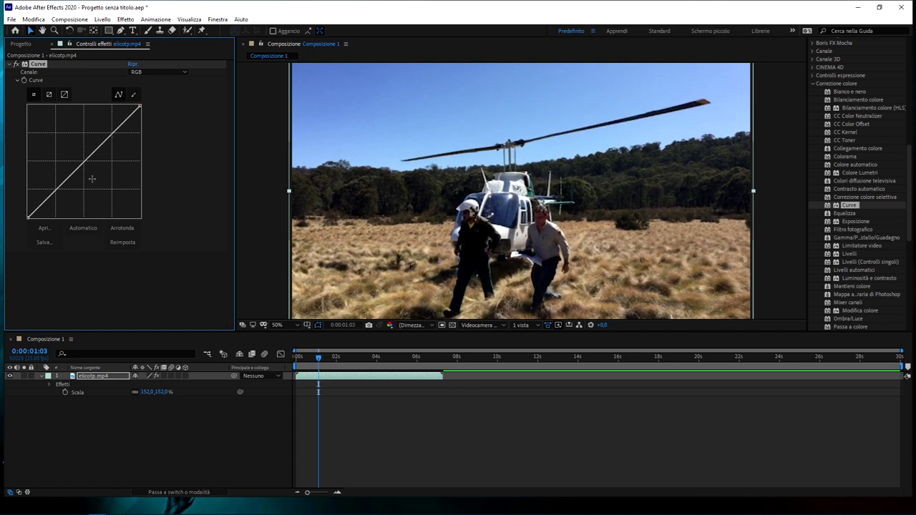
mouse_move(64, 183)
left_mouse_down()
mouse_move(71, 188)
mouse_move(75, 167)
mouse_move(92, 167)
left_mouse_up()
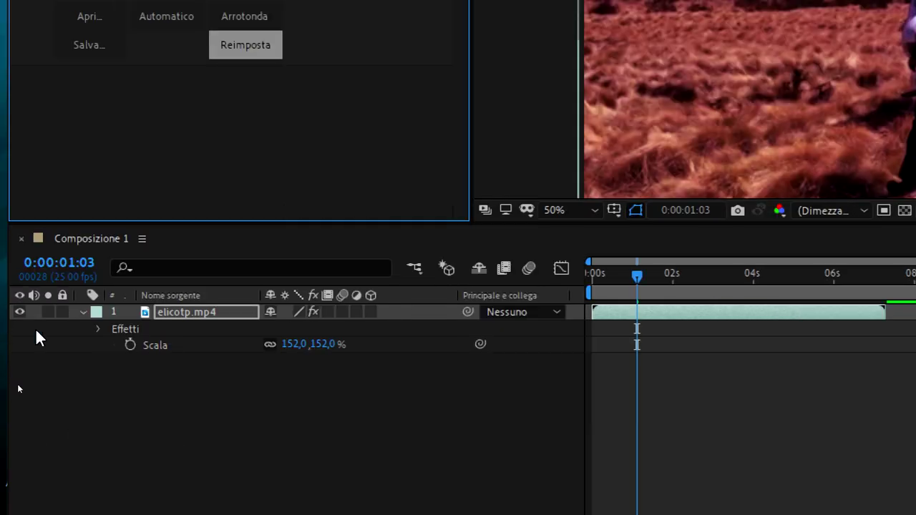
Step: Twirl open elicotp.mp4 > Effetti > Curve > Opzioni_composizione to show Opacità effetto 100%
left_click(98, 328)
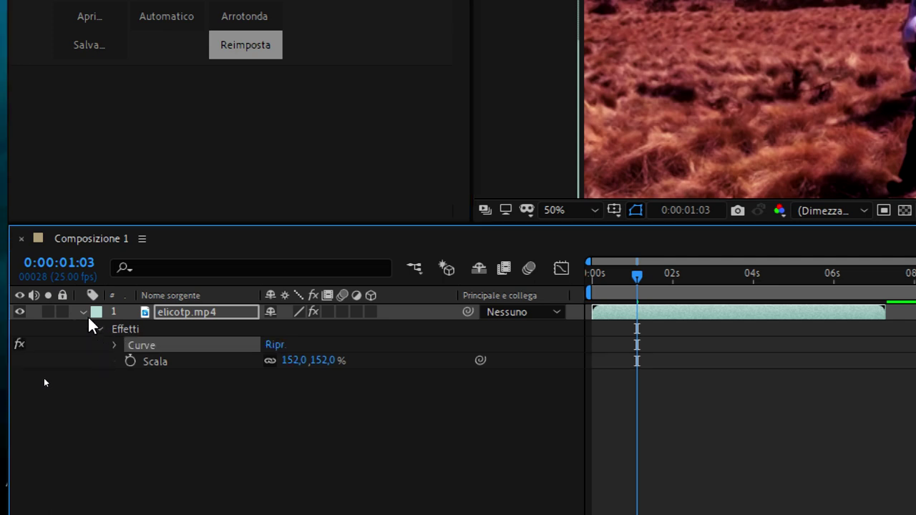
left_click(83, 312)
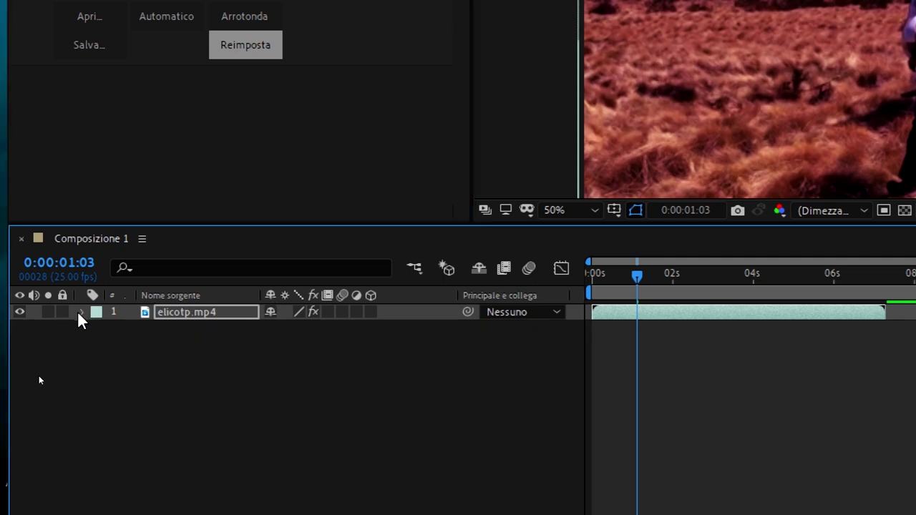
left_click(82, 312)
left_click(179, 363)
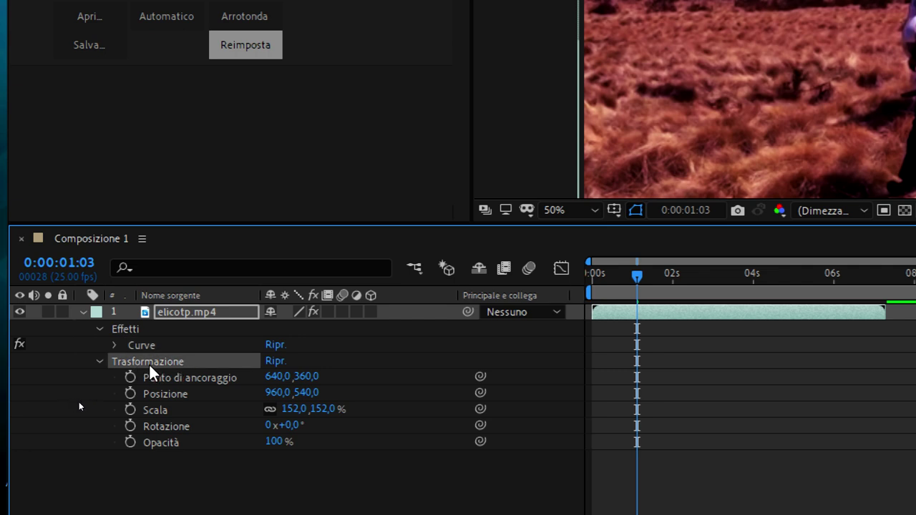
left_click(99, 362)
left_click(130, 334)
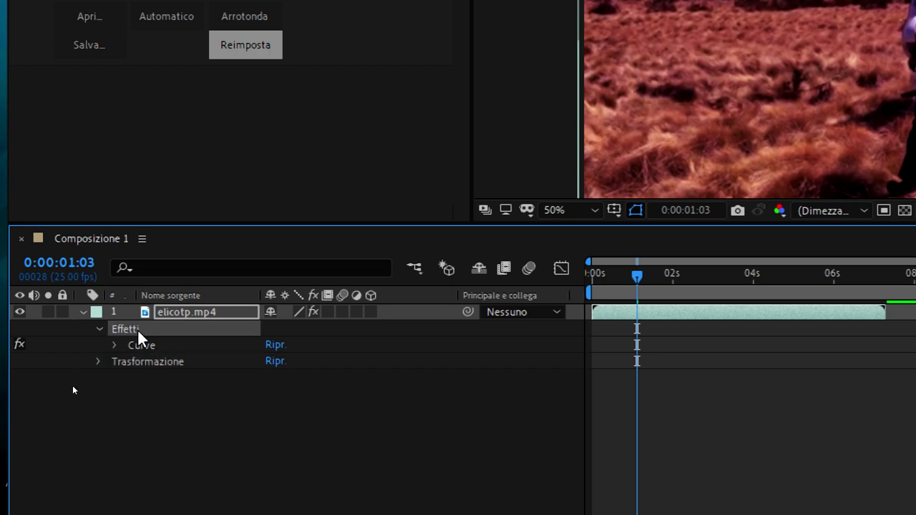
left_click(145, 349)
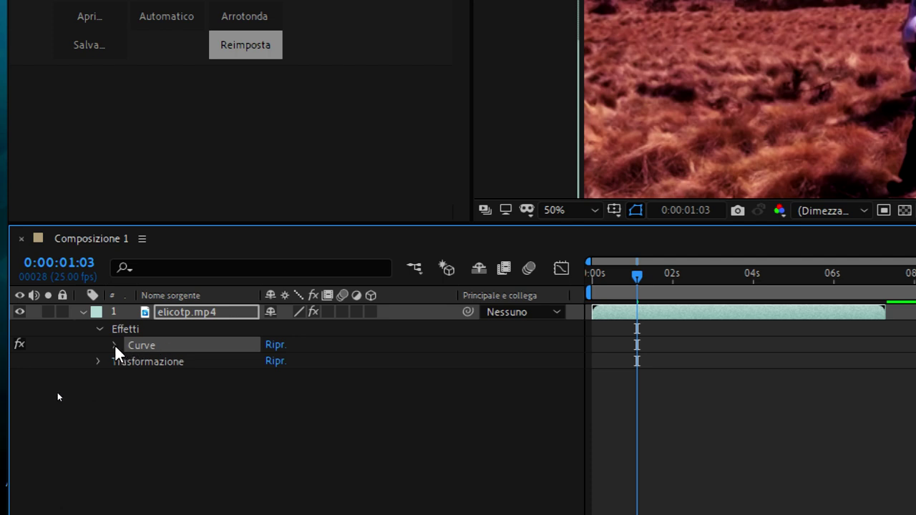
left_click(115, 344)
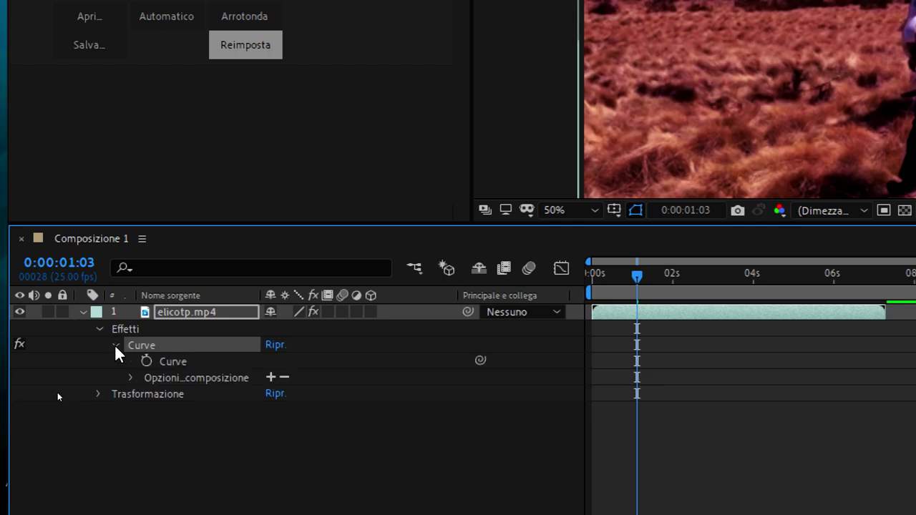
left_click(132, 377)
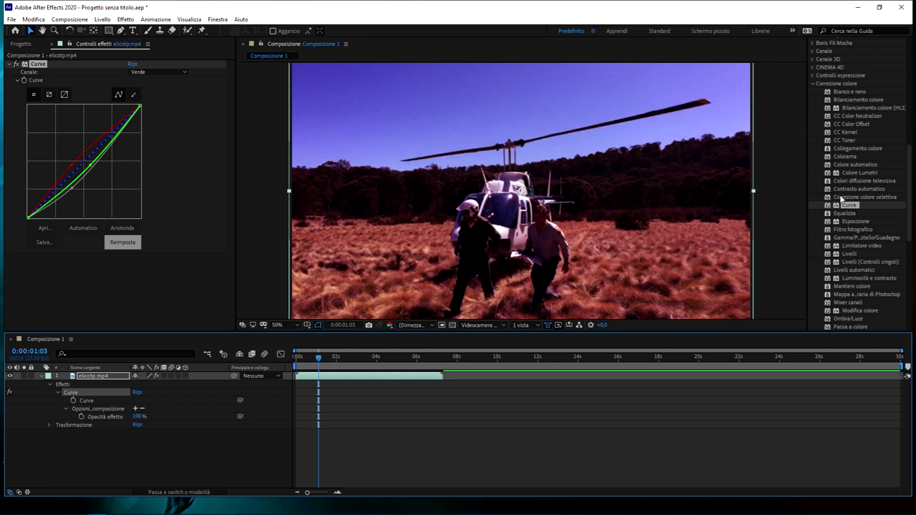
Step: Drag Effetto sfera from Distorsione onto the helicopter clip and increase its radius
left_click(812, 84)
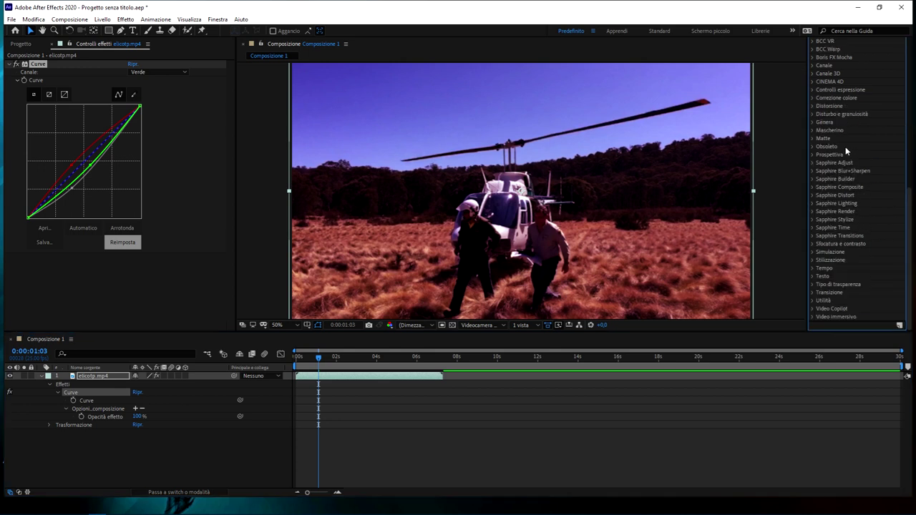
left_click(812, 106)
scroll(863, 211, "down", 5)
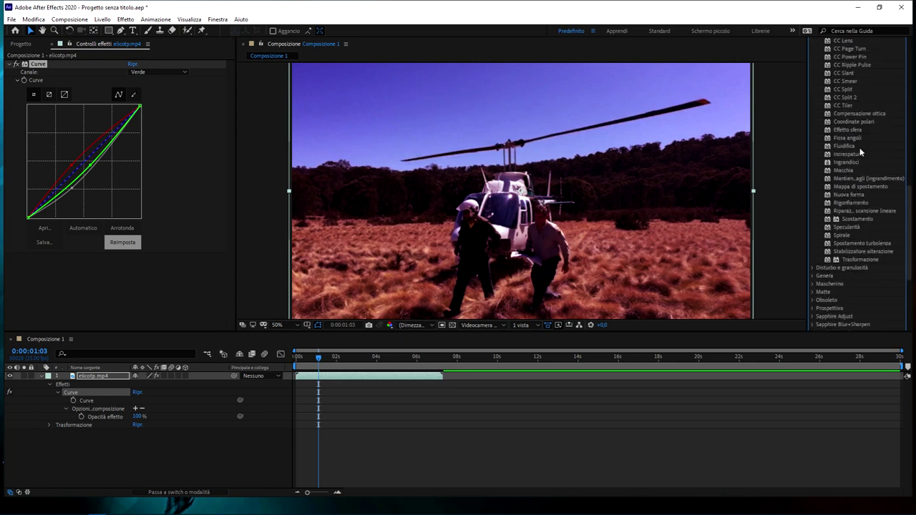
left_click(861, 154)
scroll(862, 194, "up", 5)
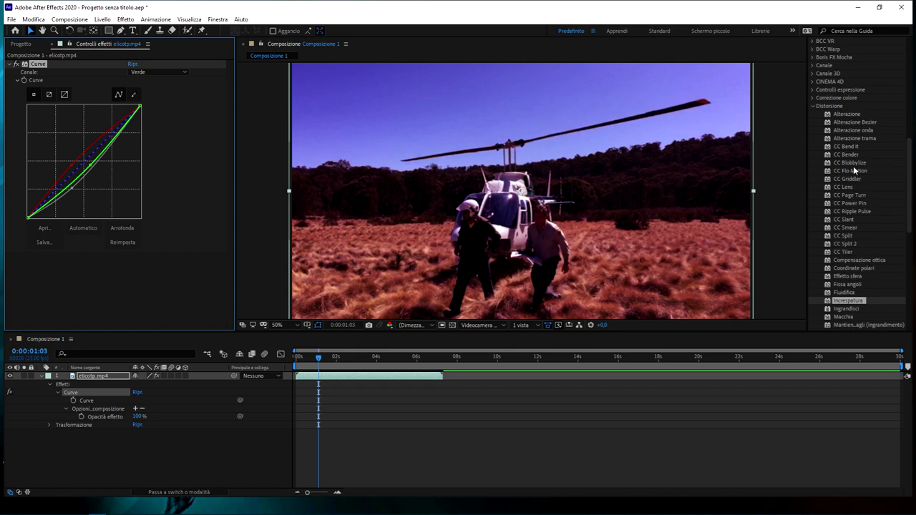
scroll(837, 201, "down", 2)
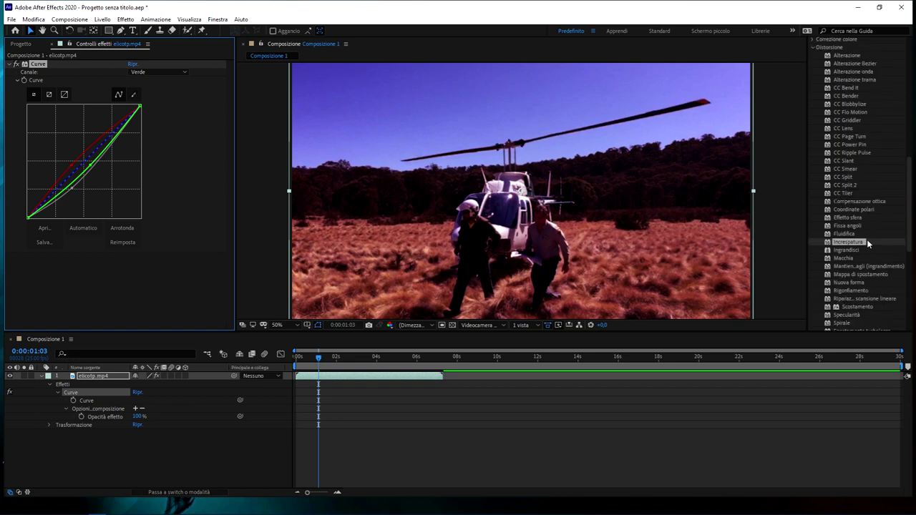
left_click_drag(848, 216, 574, 194)
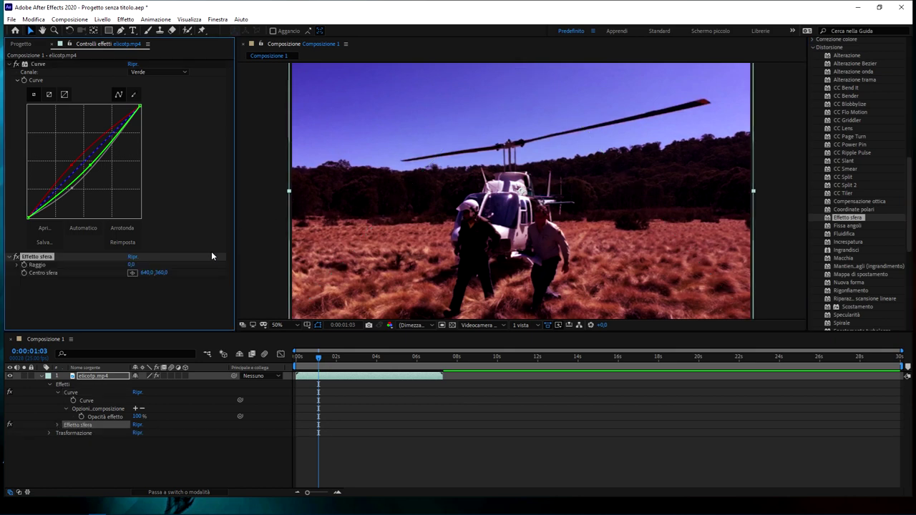
mouse_move(131, 264)
left_mouse_down()
mouse_move(314, 259)
mouse_move(409, 290)
mouse_move(200, 302)
mouse_move(227, 298)
mouse_move(193, 292)
left_mouse_up()
Step: Keyframe the Effetto sfera Raggio from 0:01:03, reaching 1789 at 0:01:12
left_click(35, 268)
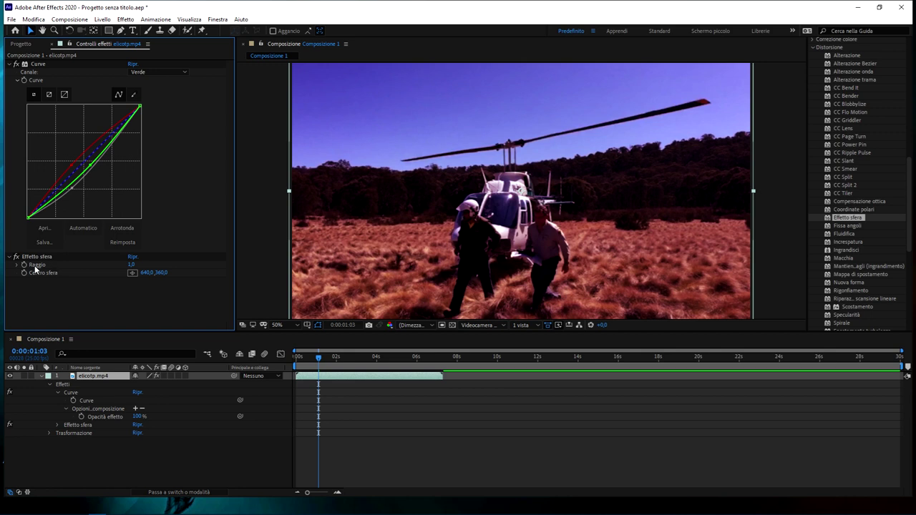
left_click(32, 257)
left_click(325, 365)
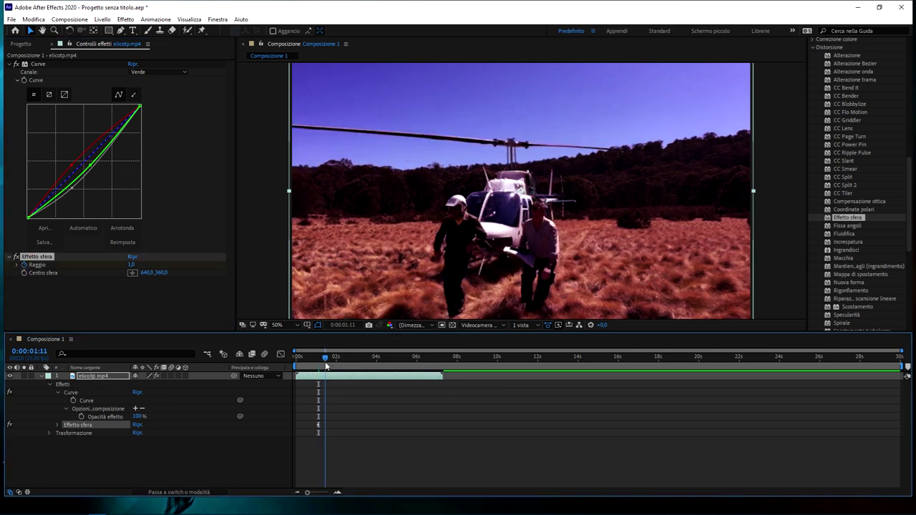
left_click(136, 263)
left_click(130, 264)
type("1789")
key("Return")
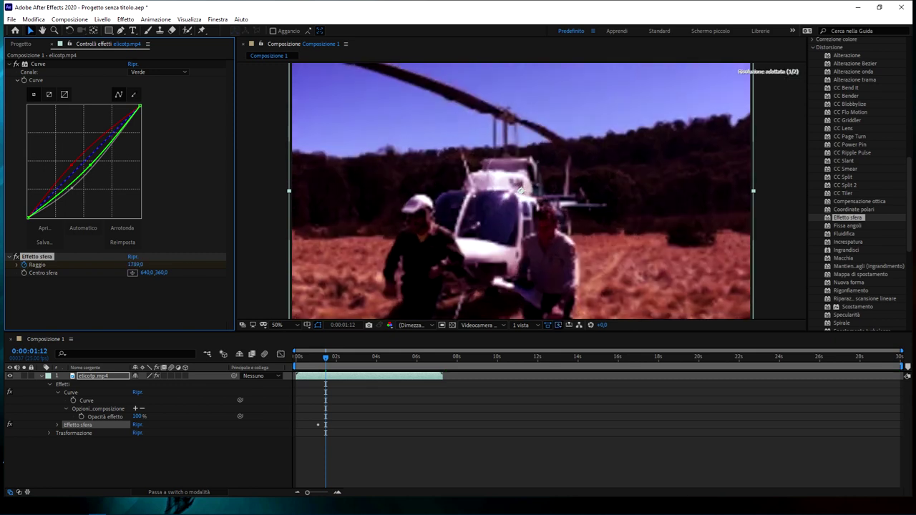
Step: Preview the bulge animation from 0:01:03, then scrub to settle at 0:01:06
left_click(317, 361)
key("space")
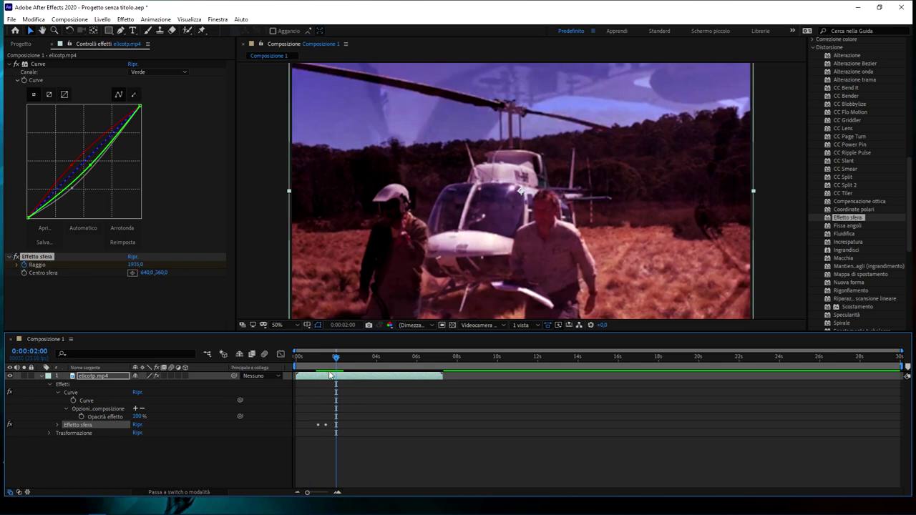
left_click(338, 364)
left_click_drag(339, 364, 320, 358)
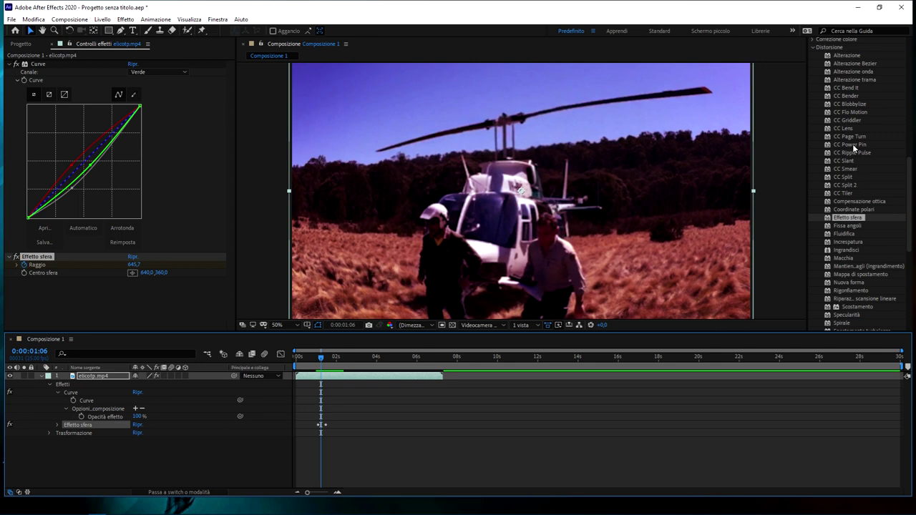
Step: Collapse the Distorsione group, restore the side panels, and expand Predefiniti animazione in Effetti e predefiniti
scroll(852, 148, "up", 5)
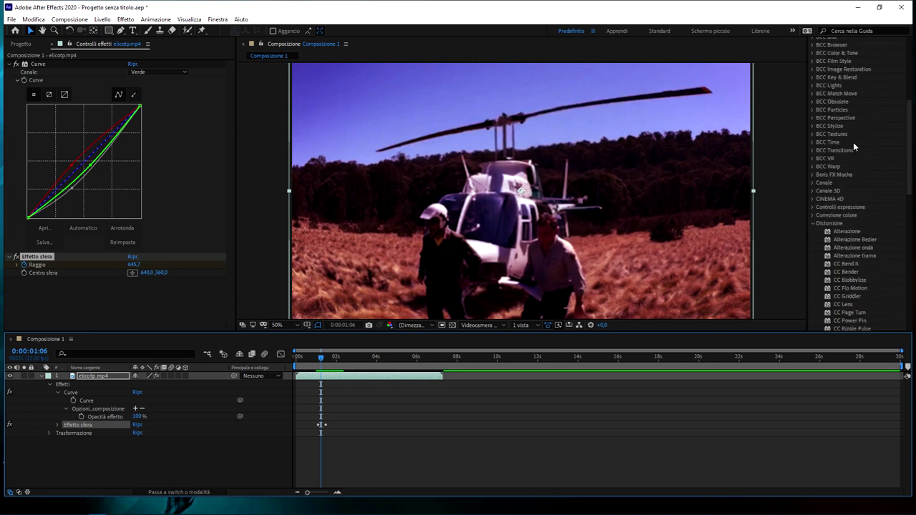
left_click(812, 223)
scroll(840, 176, "down", 2)
scroll(837, 235, "down", 4)
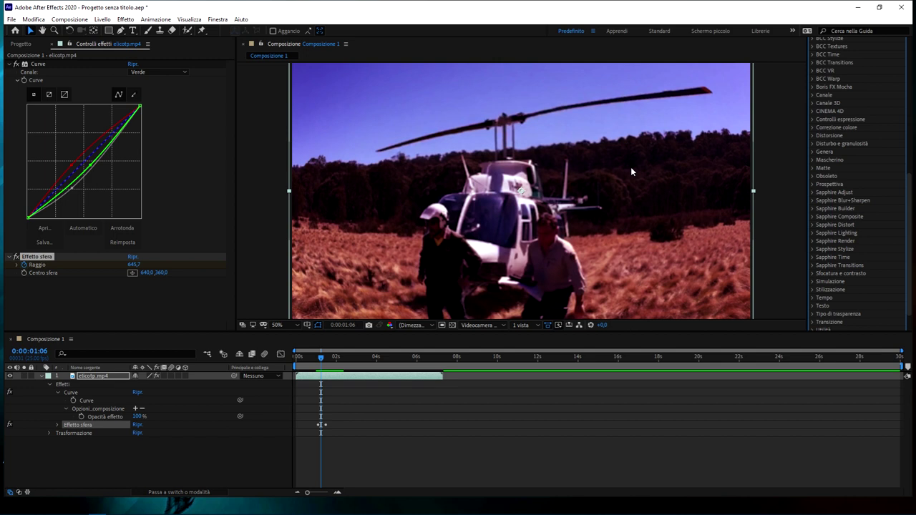
left_click(841, 98)
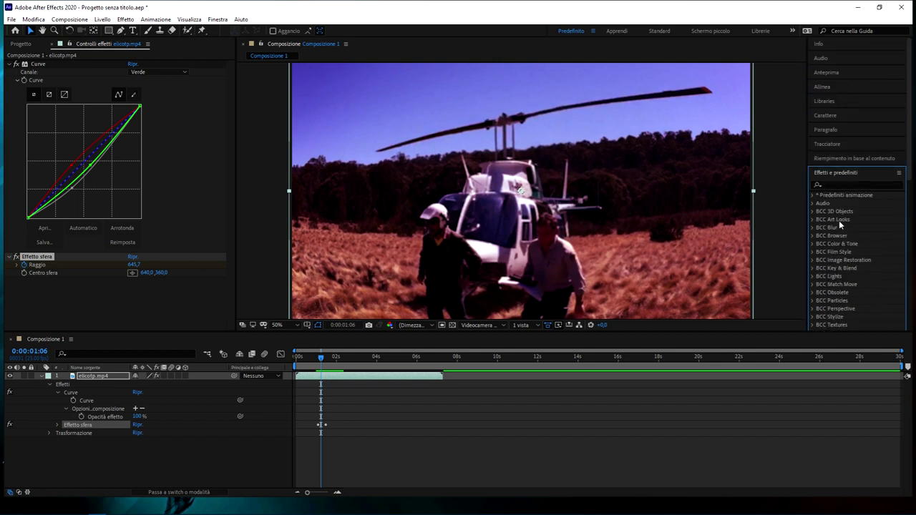
left_click(813, 195)
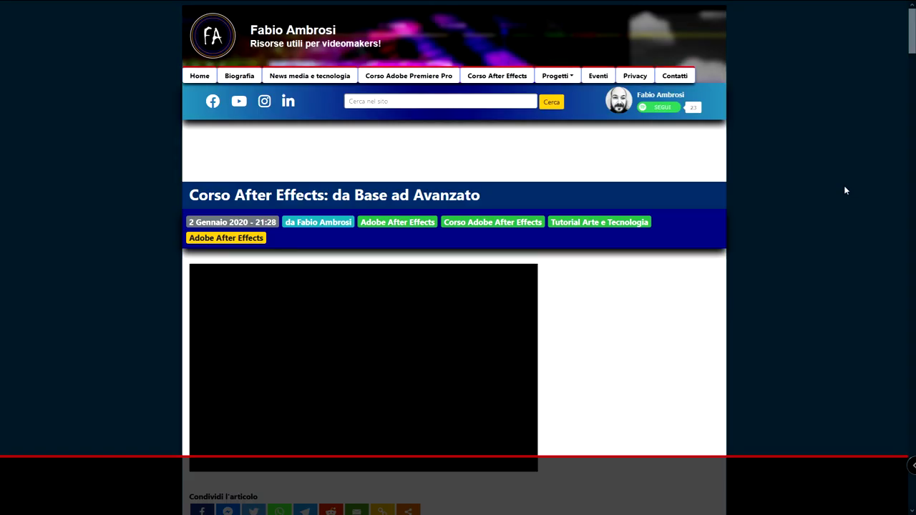
Step: Scroll down the fabioambrosi.it course article and open the YouTube channel link in a new tab
scroll(843, 185, "down", 5)
scroll(845, 190, "down", 5)
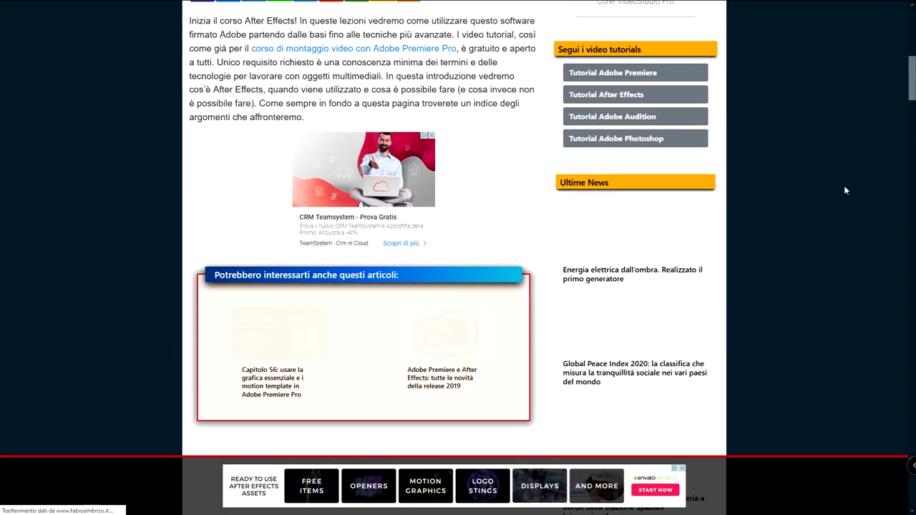
scroll(845, 190, "down", 5)
scroll(844, 189, "down", 5)
scroll(843, 189, "down", 5)
scroll(843, 184, "down", 5)
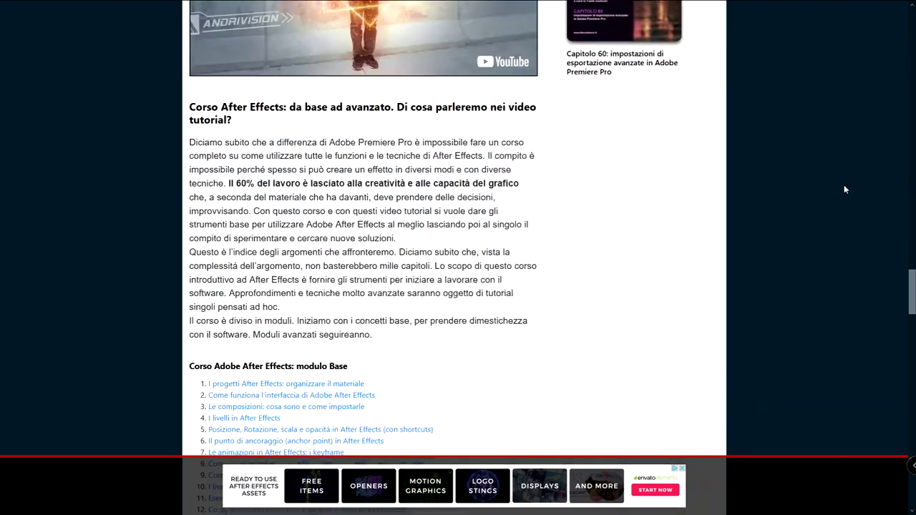
scroll(843, 184, "down", 5)
scroll(493, 412, "up", 2)
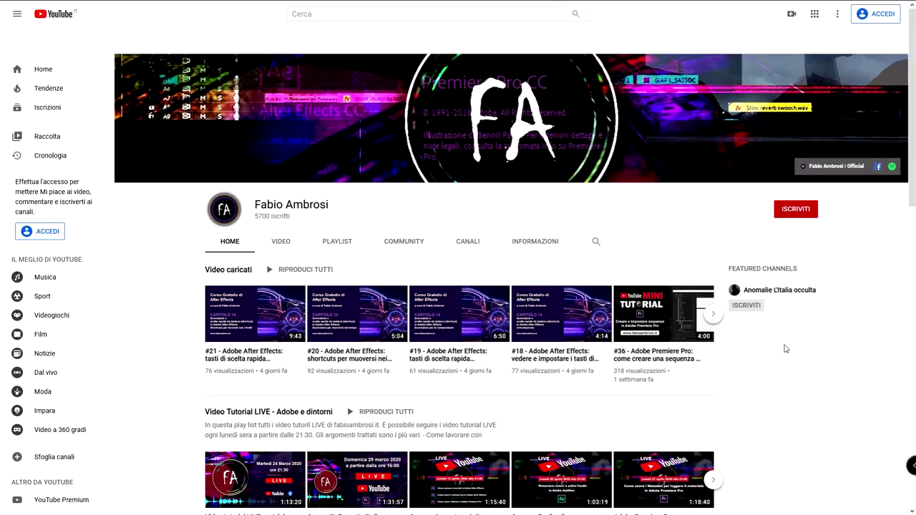
middle_click(783, 344)
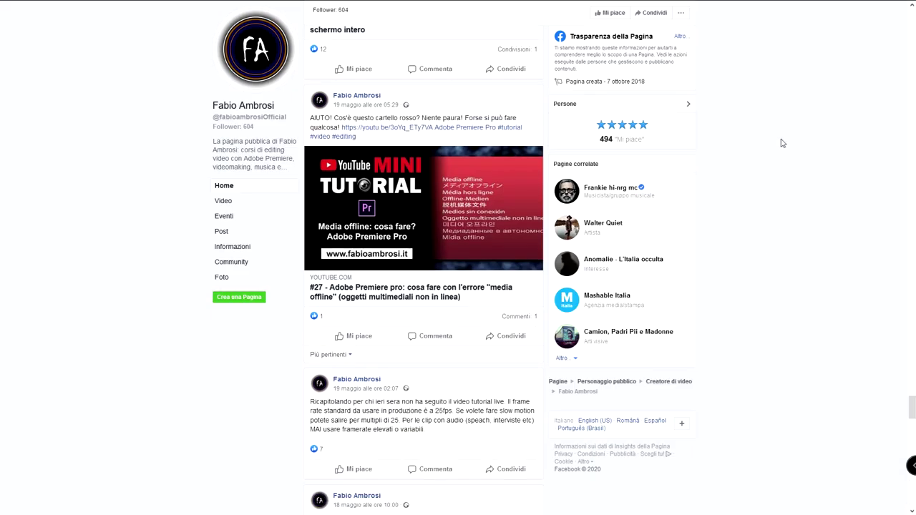
scroll(785, 172, "up", 1)
scroll(784, 171, "up", 10)
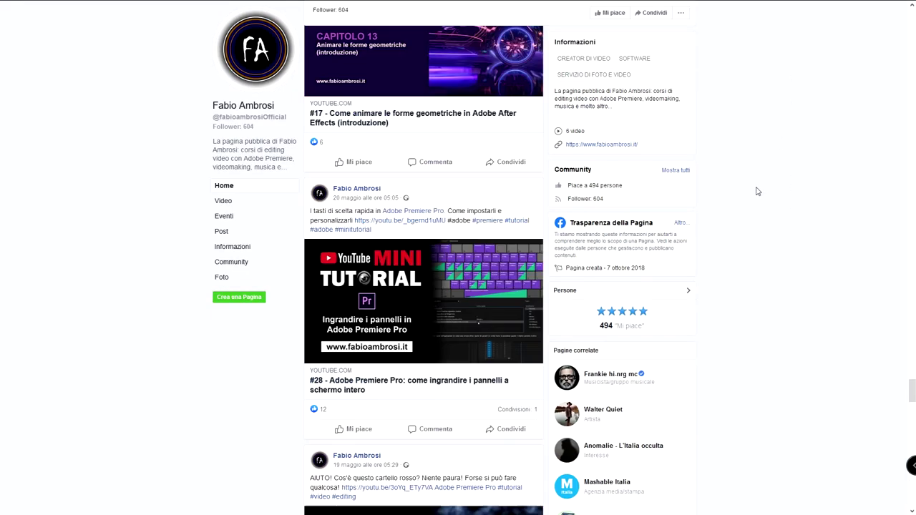
middle_click(760, 198)
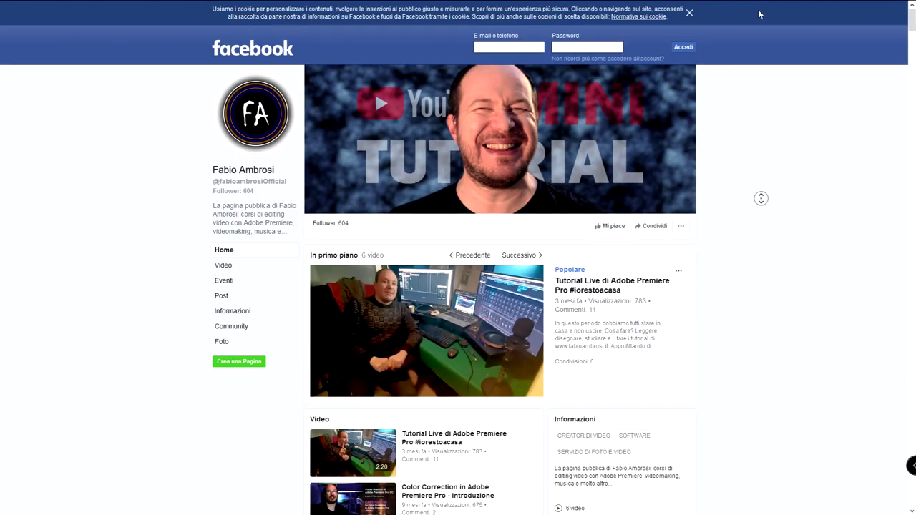
left_click(759, 14)
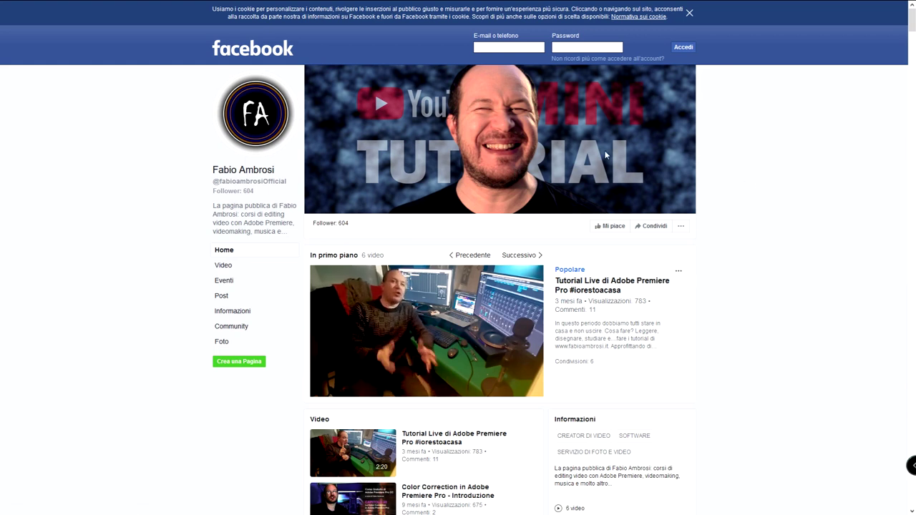
middle_click(748, 143)
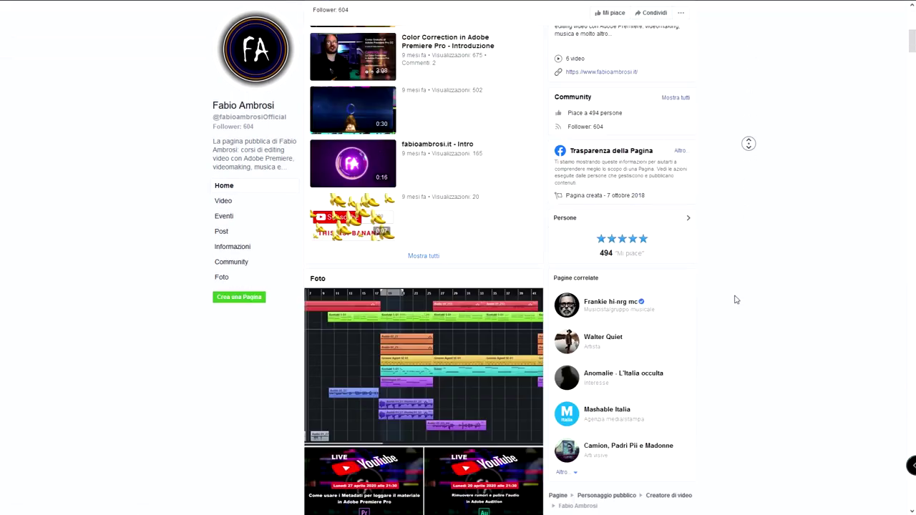